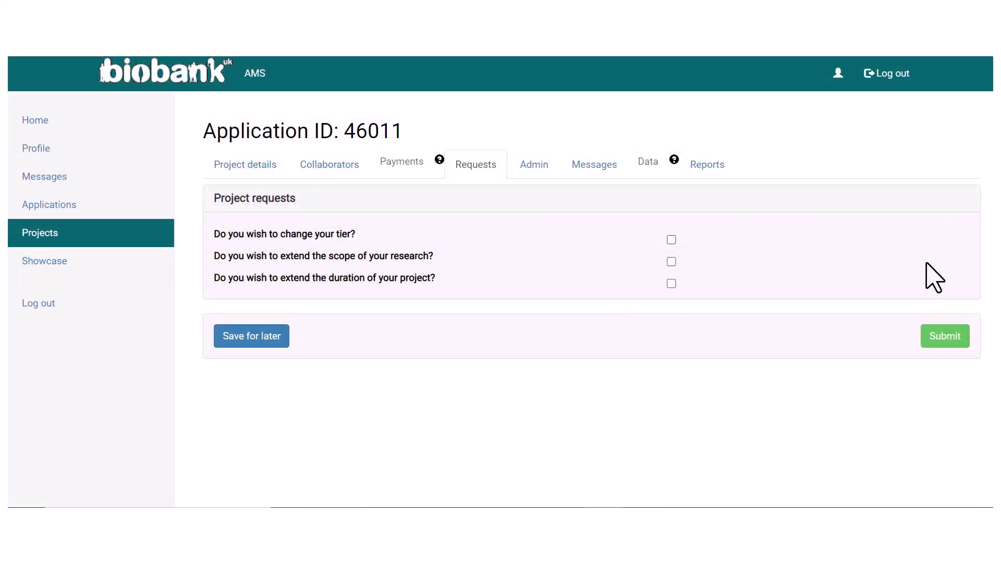
Tick the project request options to change the tier, extend the research scope and extend the project duration
{"action": "left_click", "coordinate": [671, 241]}
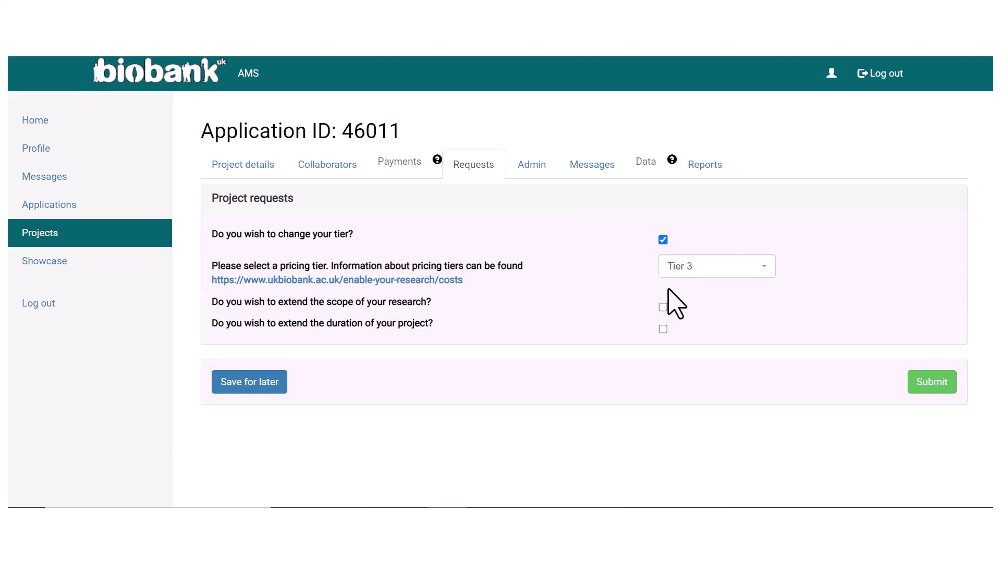
{"action": "left_click", "coordinate": [663, 308]}
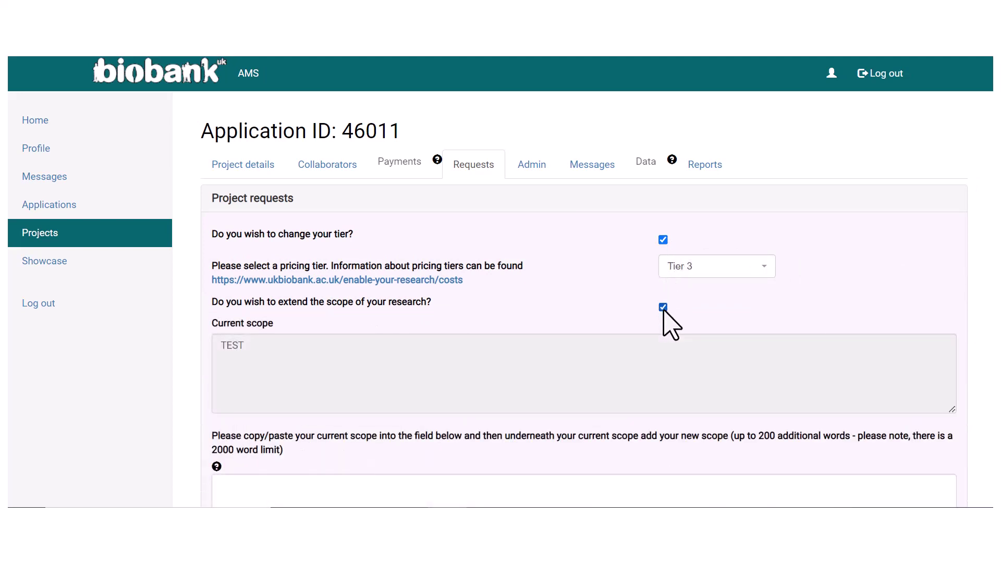
{"action": "scroll", "coordinate": [663, 310], "scroll_direction": "down", "scroll_amount": 6}
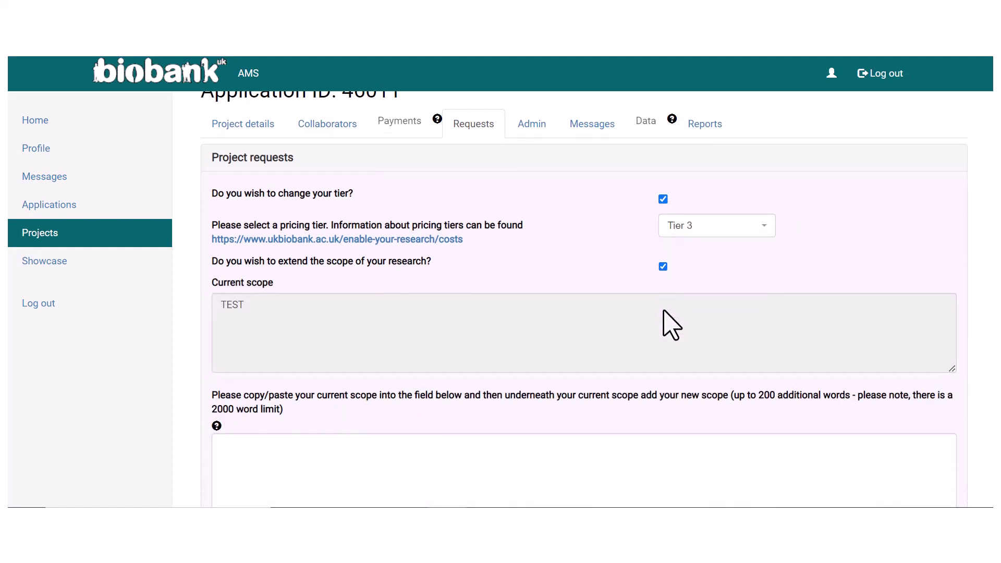
{"action": "scroll", "coordinate": [663, 311], "scroll_direction": "down", "scroll_amount": 2}
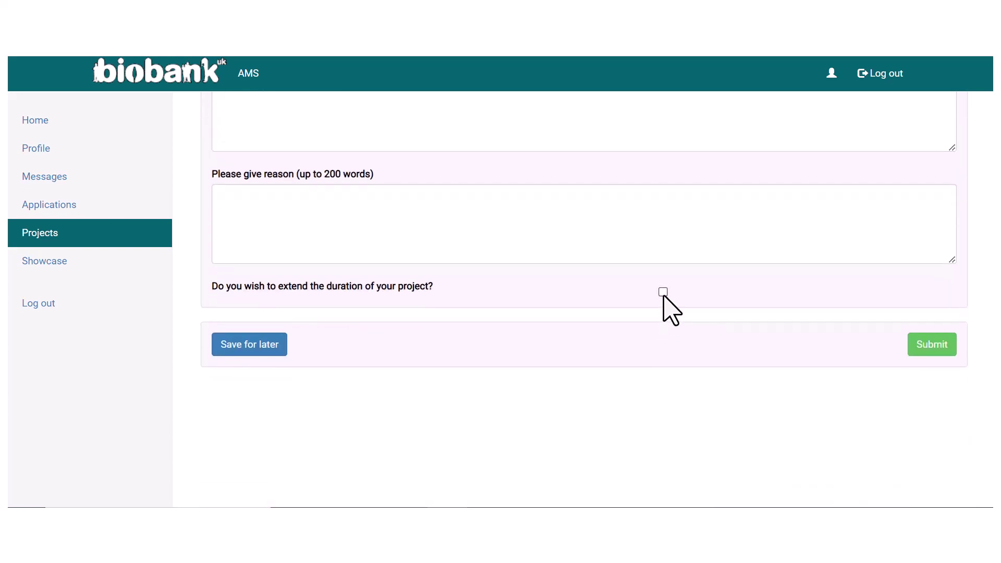
{"action": "left_click", "coordinate": [663, 292]}
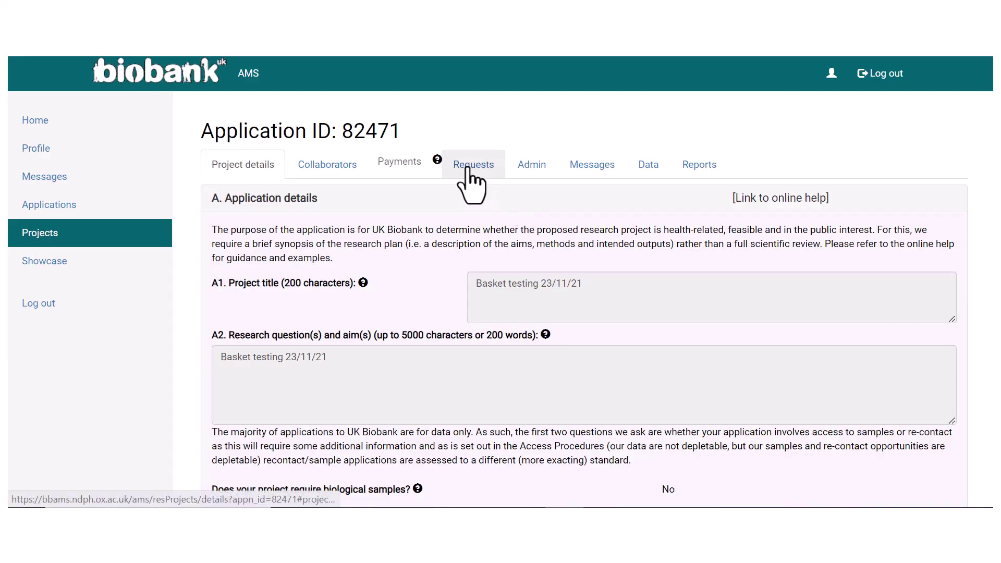
In the Basket testing project's requests, tick the request for additional data fields and open the data selection
{"action": "left_click", "coordinate": [467, 168]}
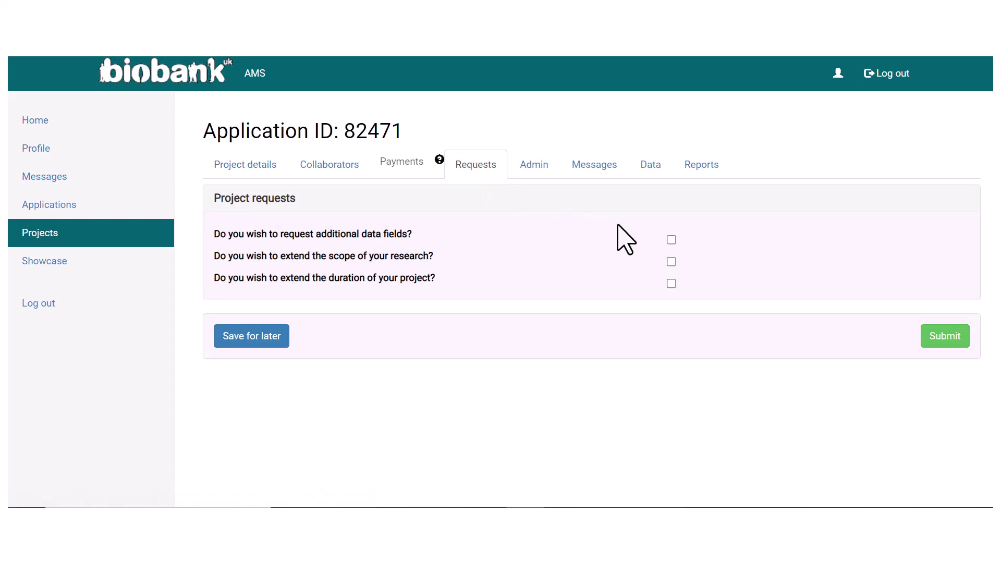
{"action": "left_click", "coordinate": [672, 240]}
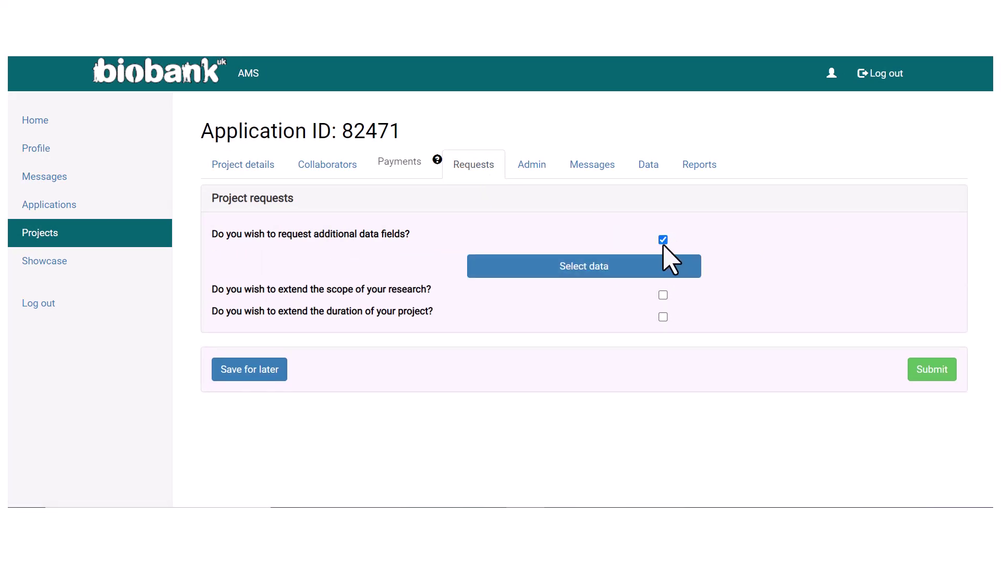
{"action": "left_click", "coordinate": [608, 271]}
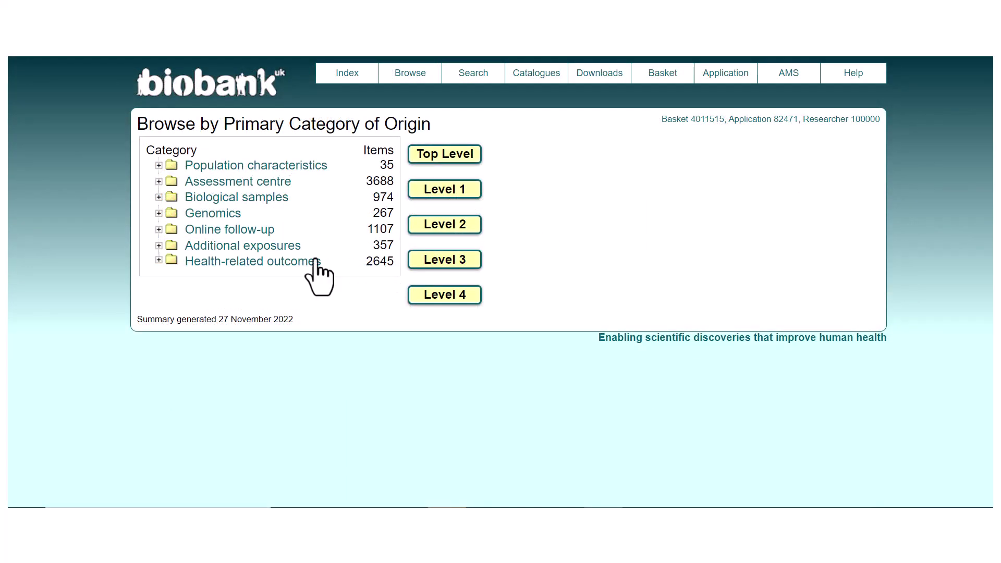
From Online follow-up's Cognitive function online category, add Device used for pointing, Device used for typing and When device described to the basket
{"action": "left_click", "coordinate": [159, 229]}
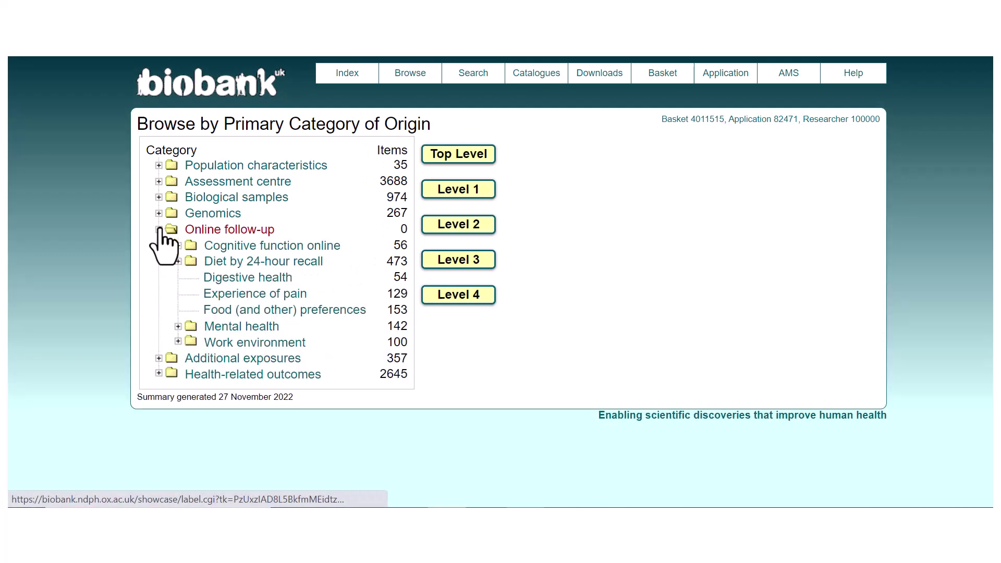
{"action": "left_click", "coordinate": [230, 246]}
{"action": "scroll", "coordinate": [371, 283], "scroll_direction": "down", "scroll_amount": 3}
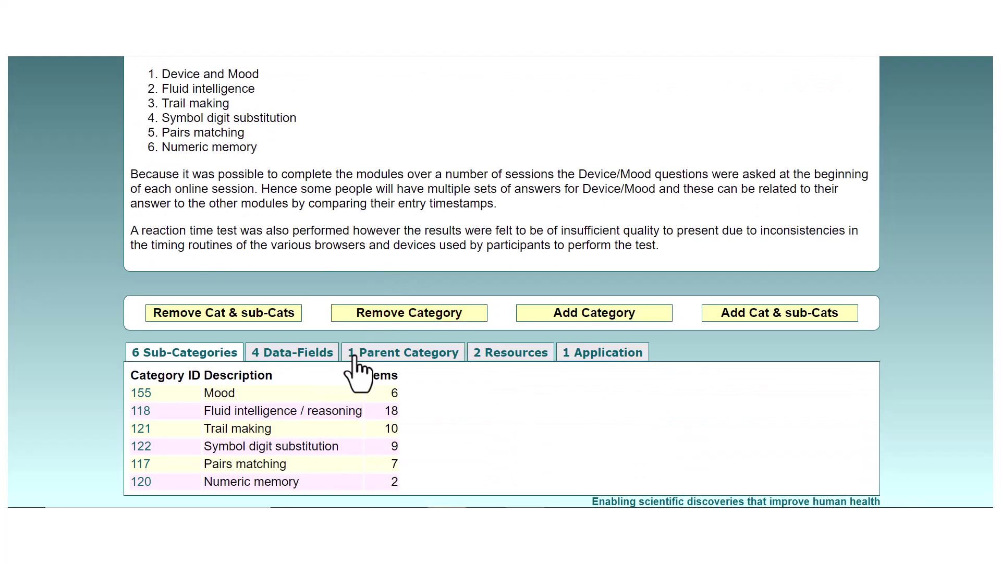
{"action": "left_click", "coordinate": [287, 356]}
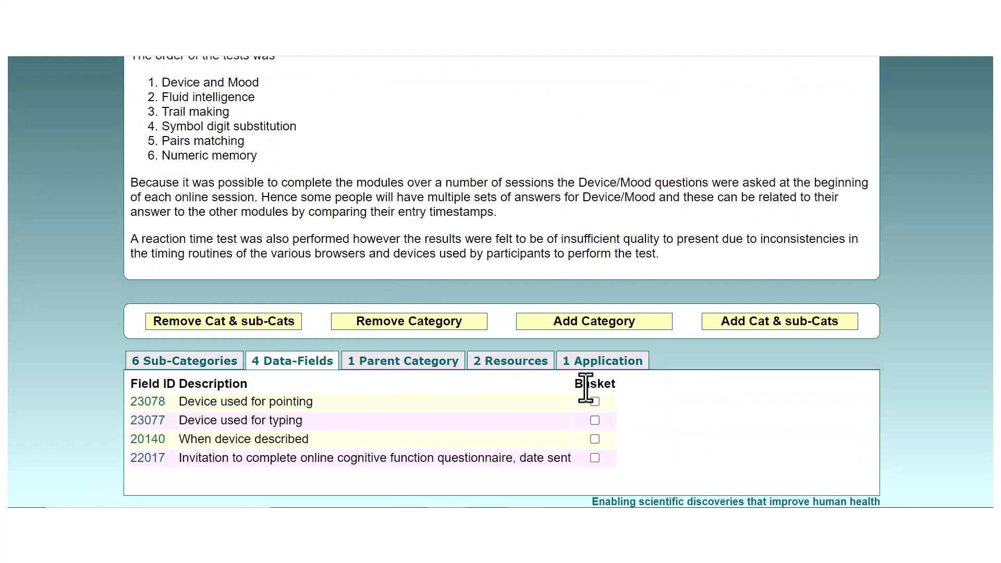
{"action": "left_click", "coordinate": [595, 401]}
{"action": "left_click", "coordinate": [595, 420]}
{"action": "left_click", "coordinate": [595, 439]}
Open the basket summary and request extraction of the selected data fields
{"action": "scroll", "coordinate": [661, 431], "scroll_direction": "up", "scroll_amount": 4}
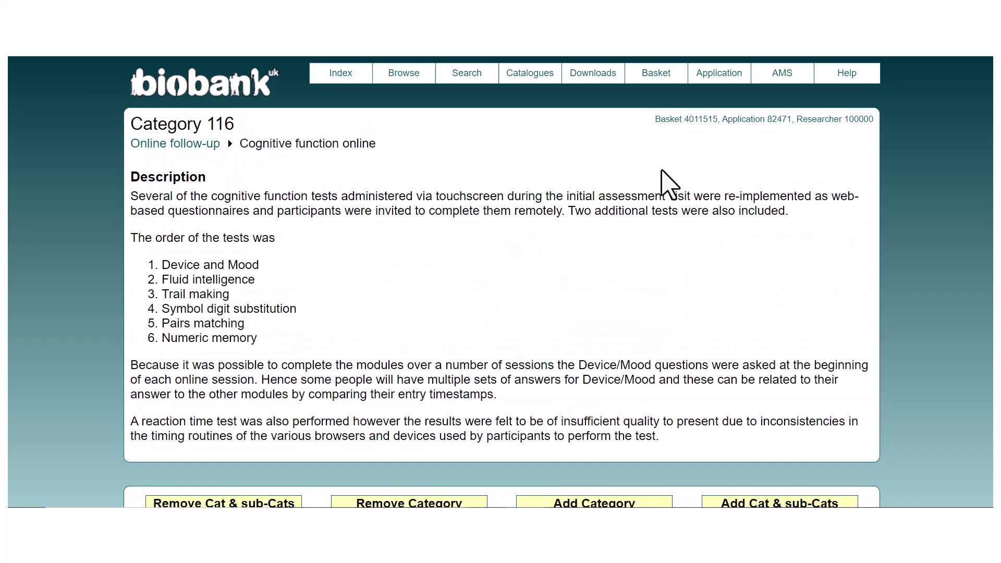
{"action": "left_click", "coordinate": [653, 85]}
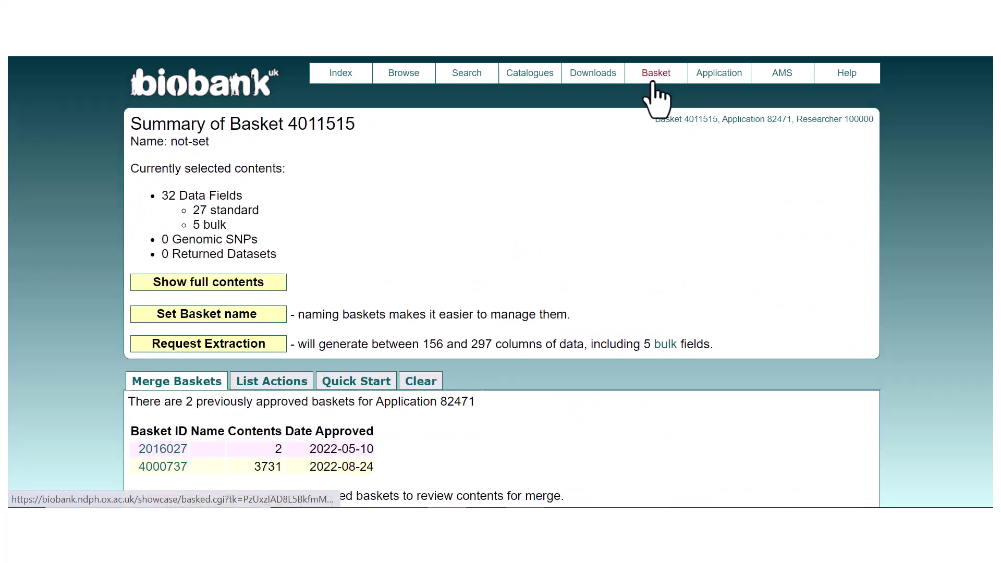
{"action": "left_click", "coordinate": [213, 345]}
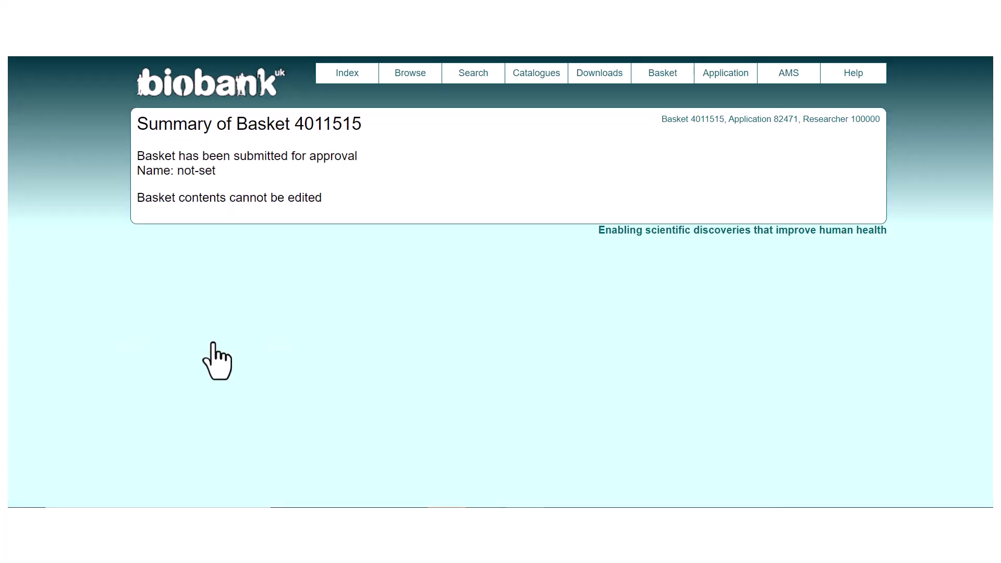
{"action": "left_click", "coordinate": [831, 167]}
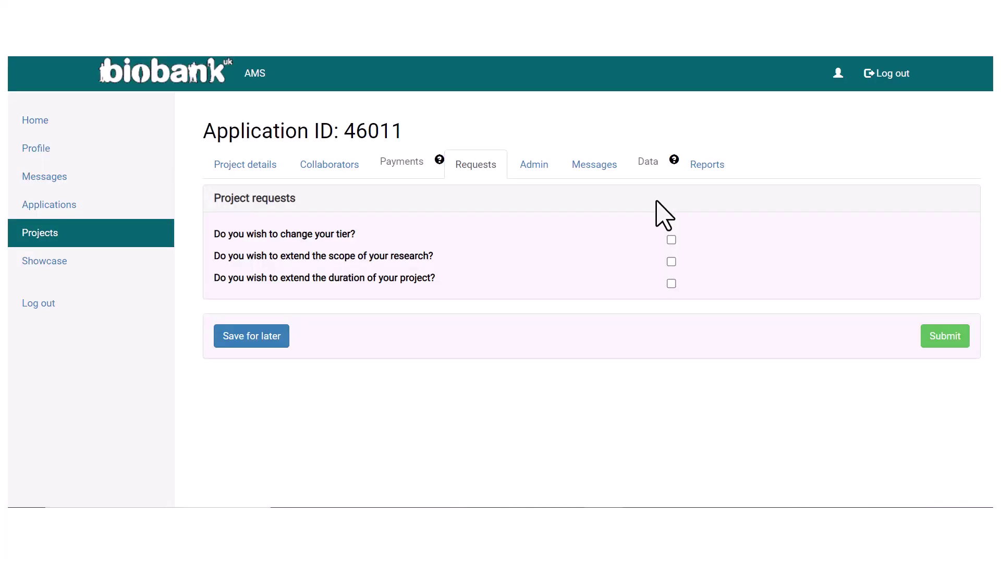
Tick the option to extend the research scope and view the new scope and reason fields
{"action": "left_click", "coordinate": [671, 262]}
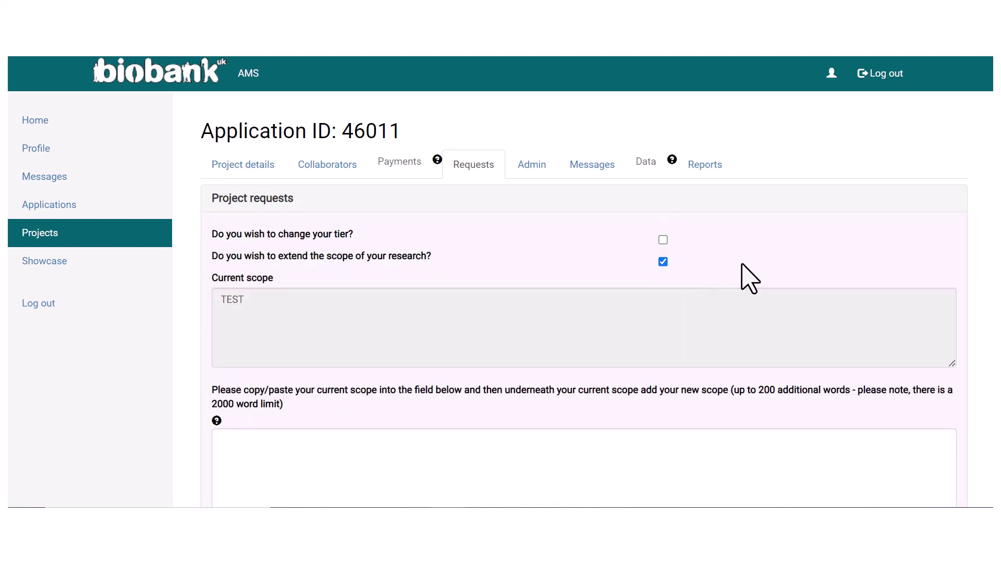
{"action": "scroll", "coordinate": [749, 279], "scroll_direction": "down", "scroll_amount": 3}
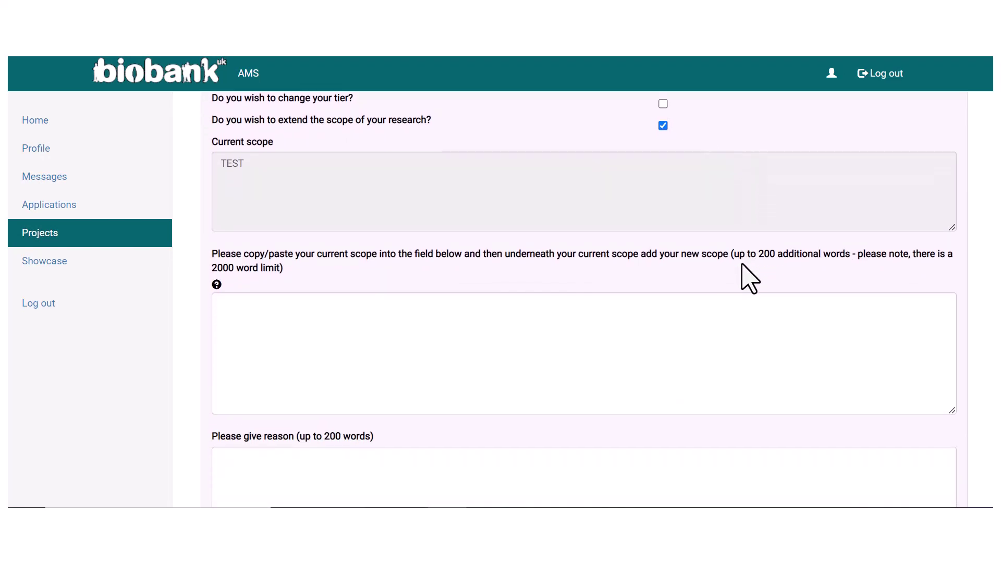
{"action": "scroll", "coordinate": [749, 279], "scroll_direction": "down", "scroll_amount": 3}
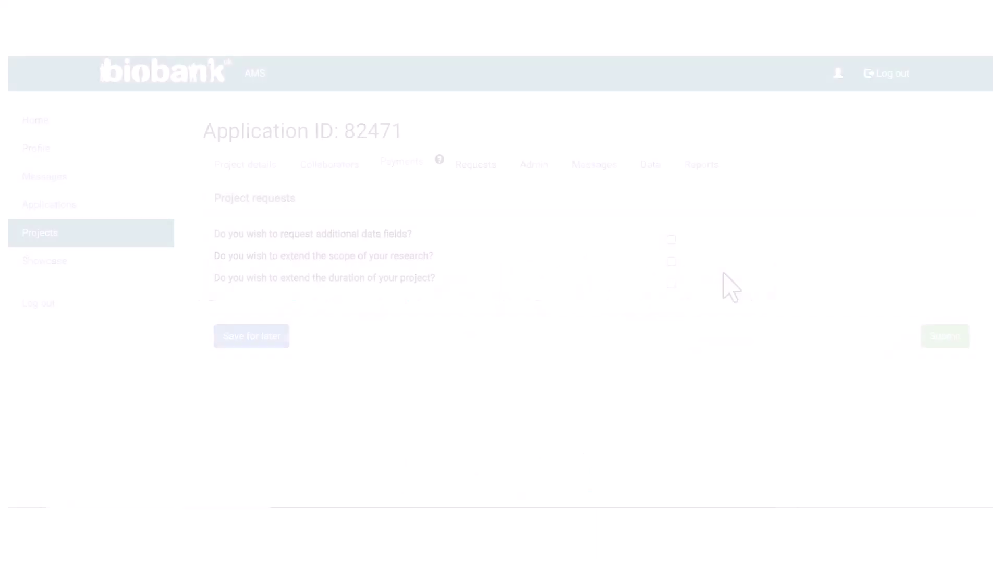
Tick the option to extend the project duration and open the choices for the number of extension months
{"action": "left_click", "coordinate": [671, 284]}
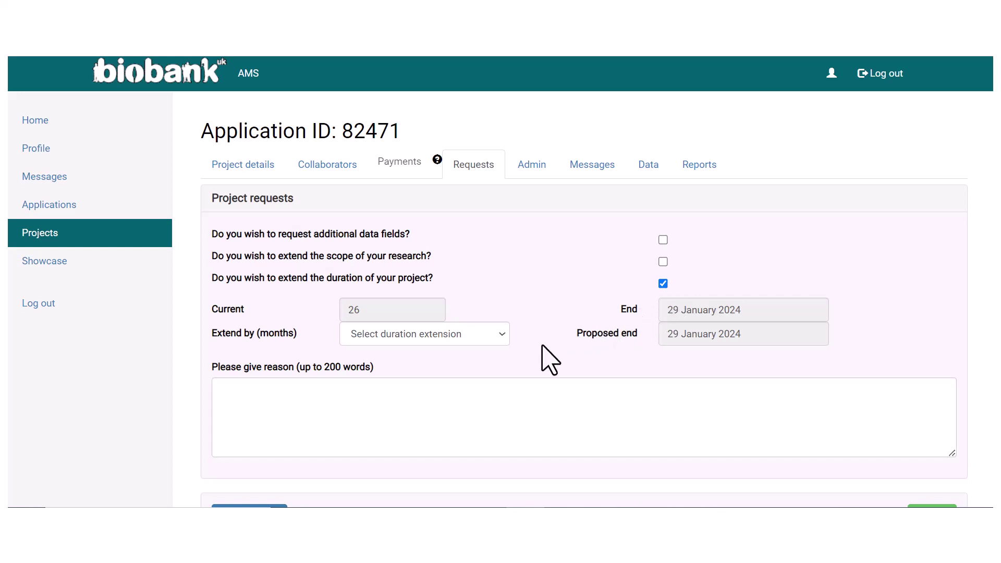
{"action": "left_click", "coordinate": [502, 336]}
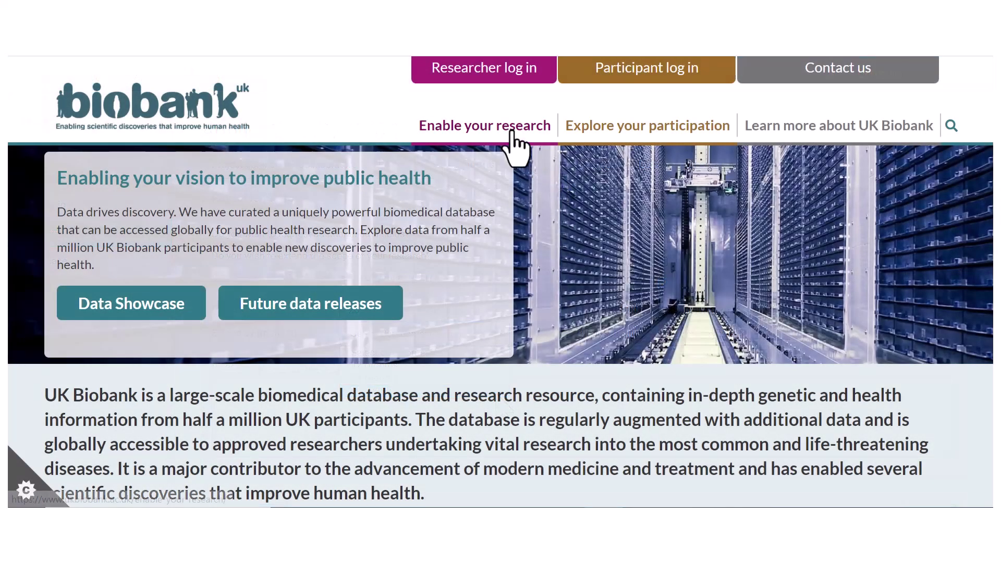
On the UK Biobank website, open the Costs page for researchers and examine the tier fees and duration extension charges
{"action": "left_click", "coordinate": [513, 133]}
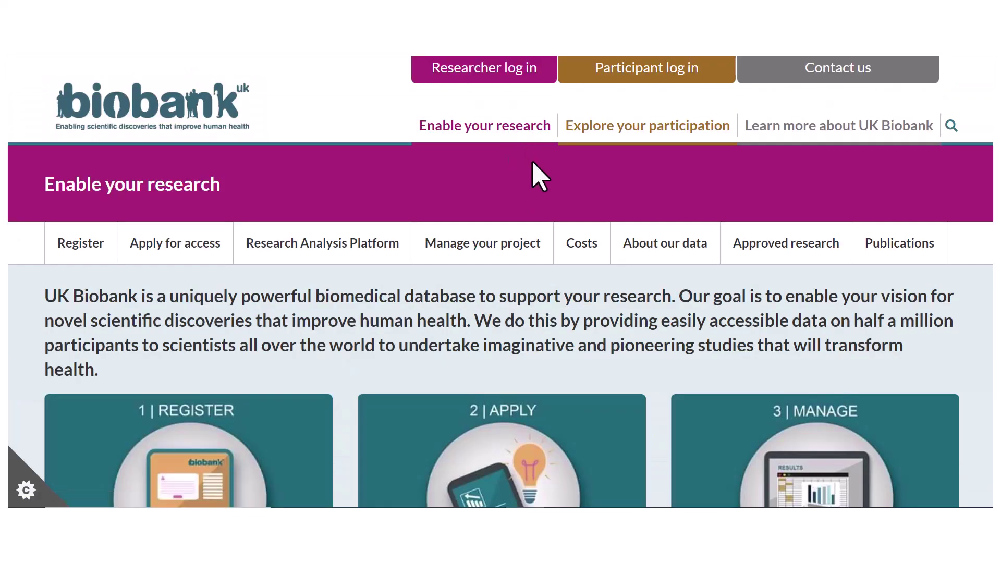
{"action": "left_click", "coordinate": [585, 256]}
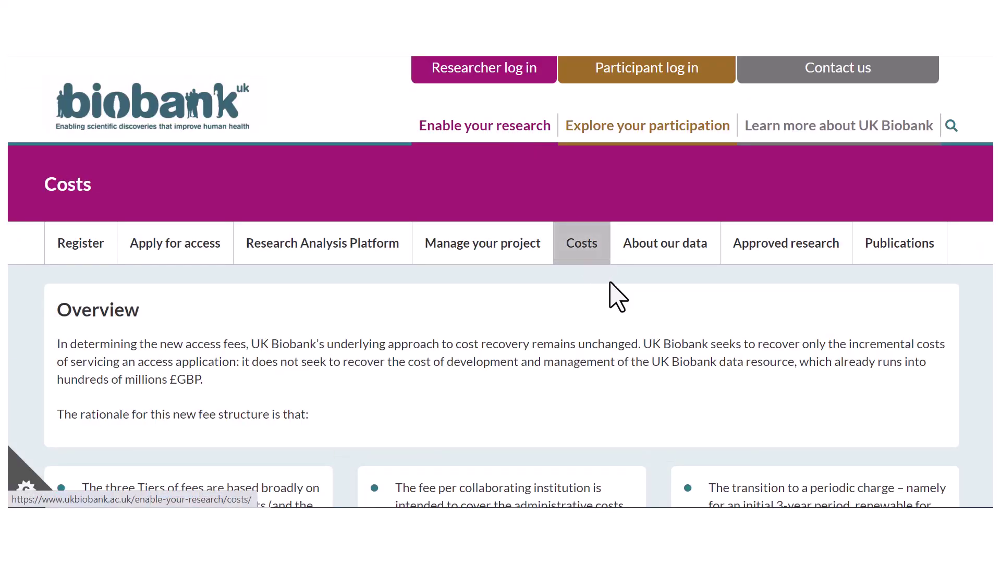
{"action": "scroll", "coordinate": [688, 380], "scroll_direction": "down", "scroll_amount": 10}
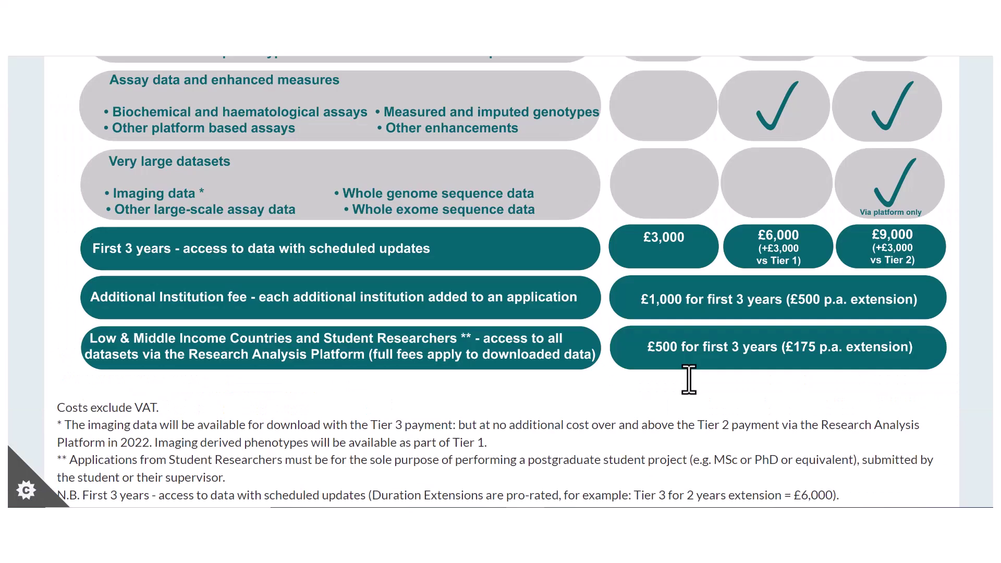
{"action": "scroll", "coordinate": [688, 380], "scroll_direction": "down", "scroll_amount": 10}
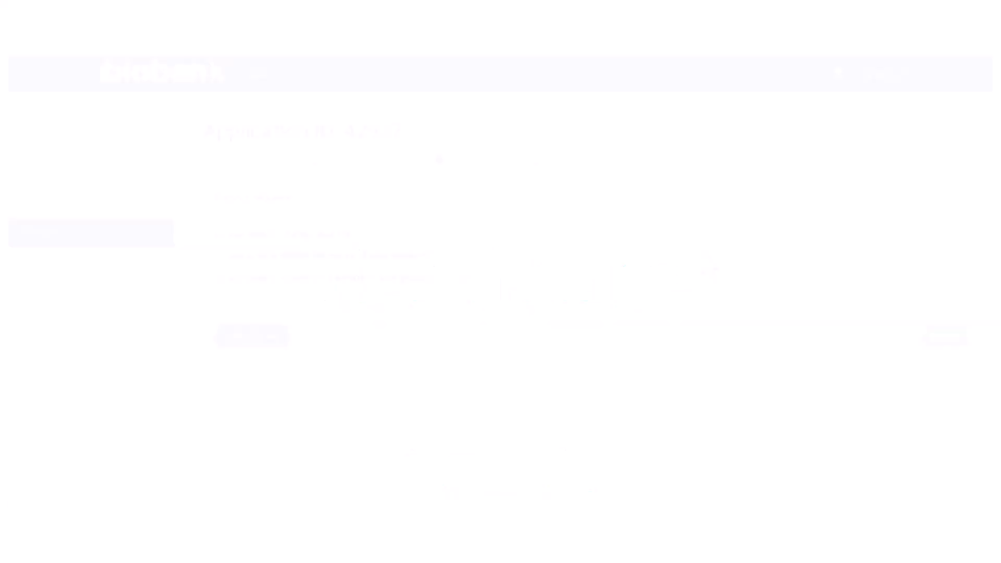
Tick the option to change the project's tier and open the choice of pricing tiers
{"action": "left_click", "coordinate": [671, 240]}
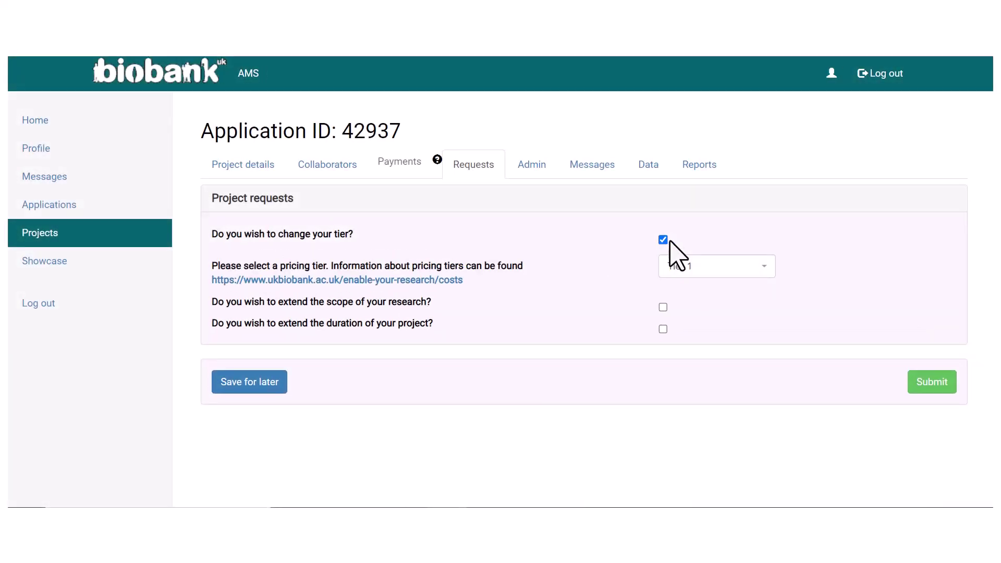
{"action": "left_click", "coordinate": [766, 267]}
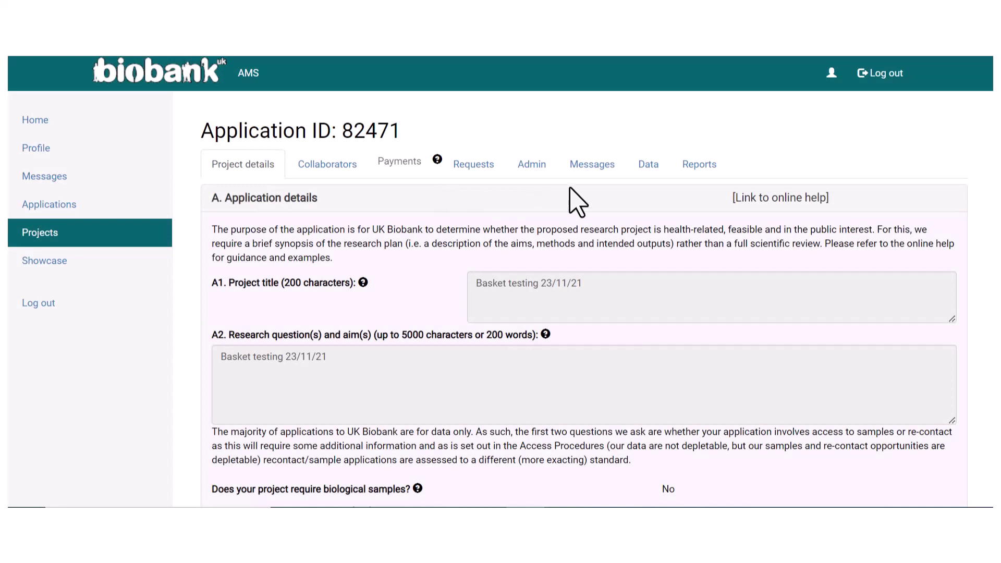
Open the project's data section, go to Showcase for refreshing or downloading data, and open the application's page with its approved baskets
{"action": "left_click", "coordinate": [645, 175]}
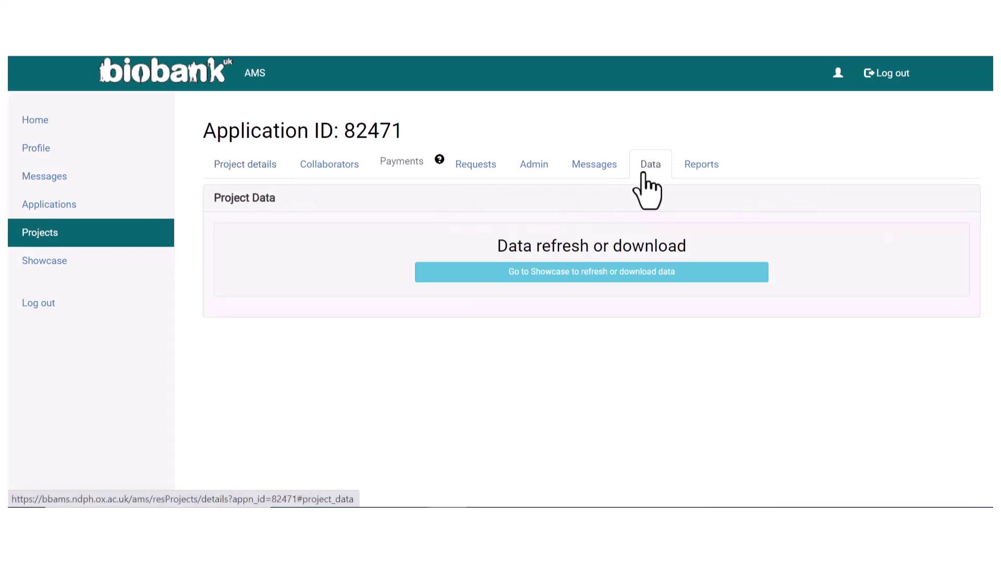
{"action": "left_click", "coordinate": [641, 282]}
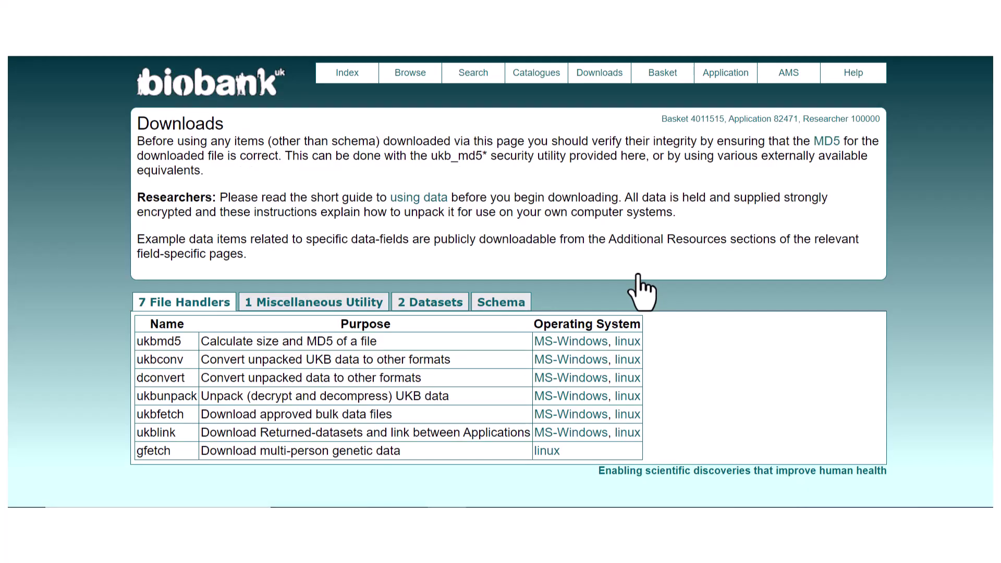
{"action": "left_click", "coordinate": [725, 72]}
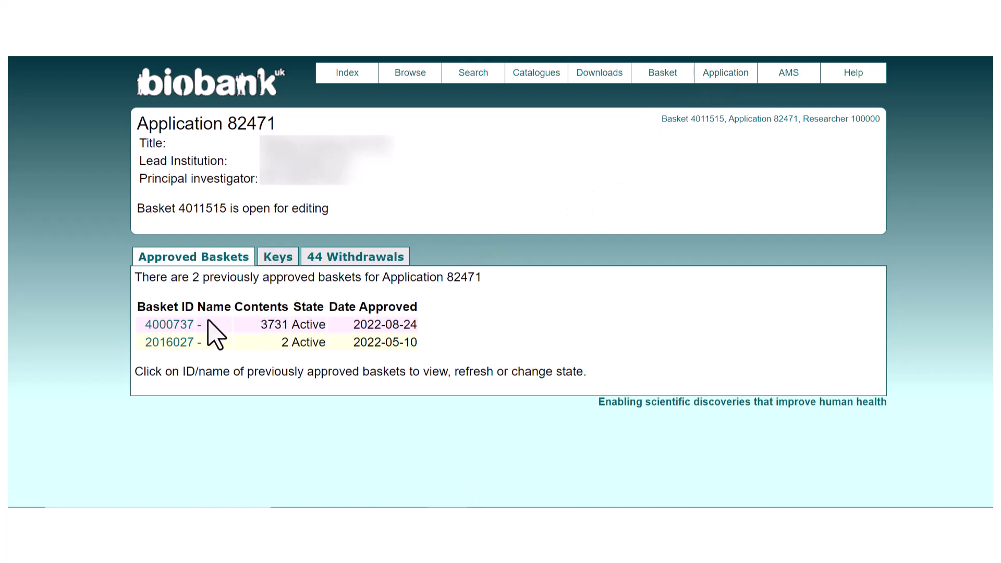
Open the basket approved on 2022-08-24 and request a refresh of its data
{"action": "left_click", "coordinate": [190, 324]}
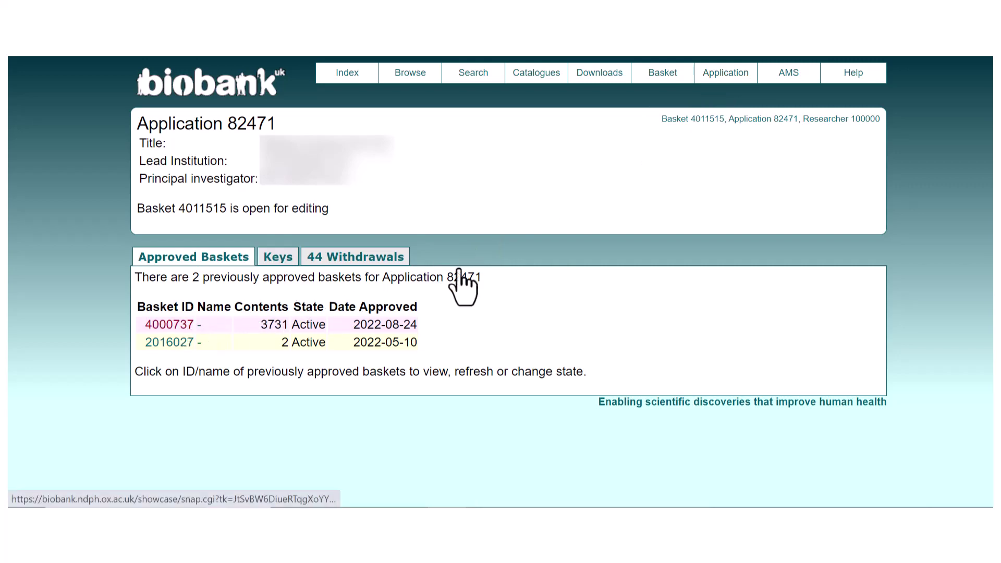
{"action": "scroll", "coordinate": [867, 196], "scroll_direction": "down", "scroll_amount": 15}
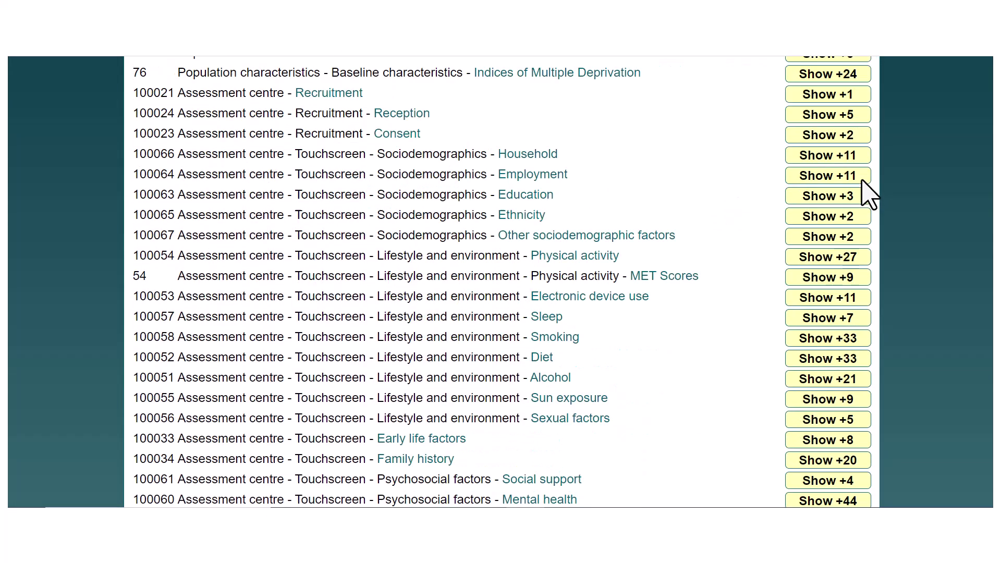
{"action": "scroll", "coordinate": [867, 195], "scroll_direction": "down", "scroll_amount": 20}
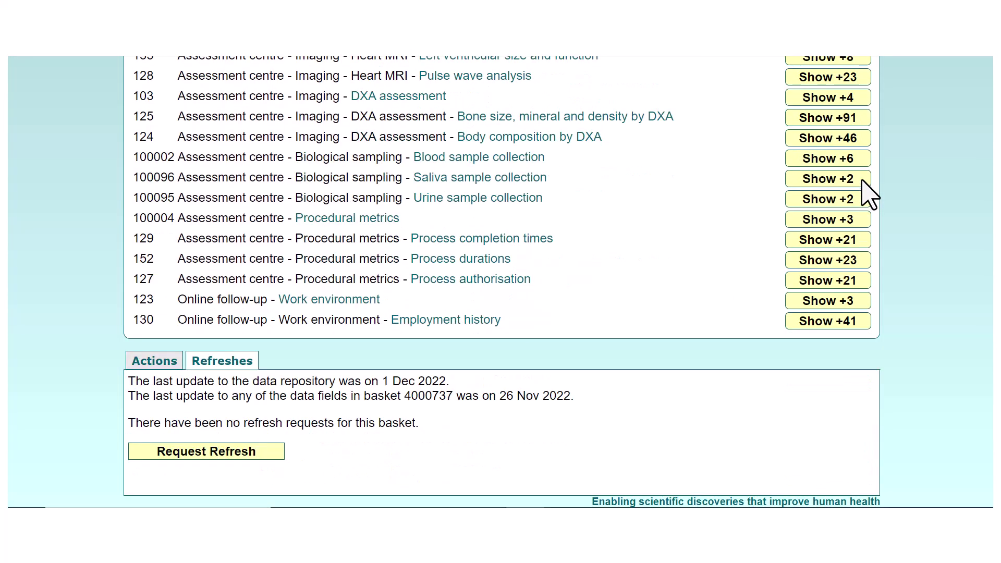
{"action": "left_click", "coordinate": [228, 453]}
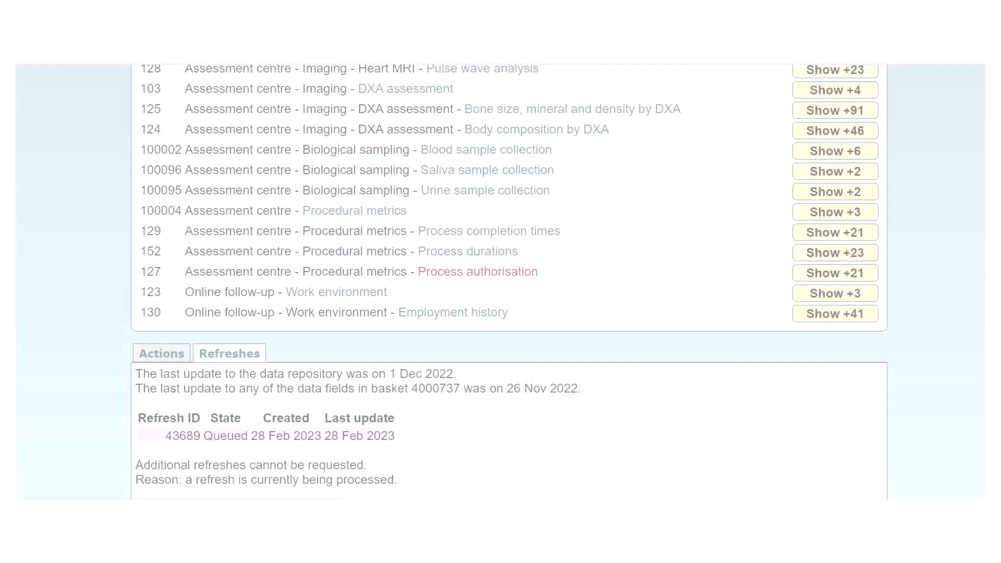